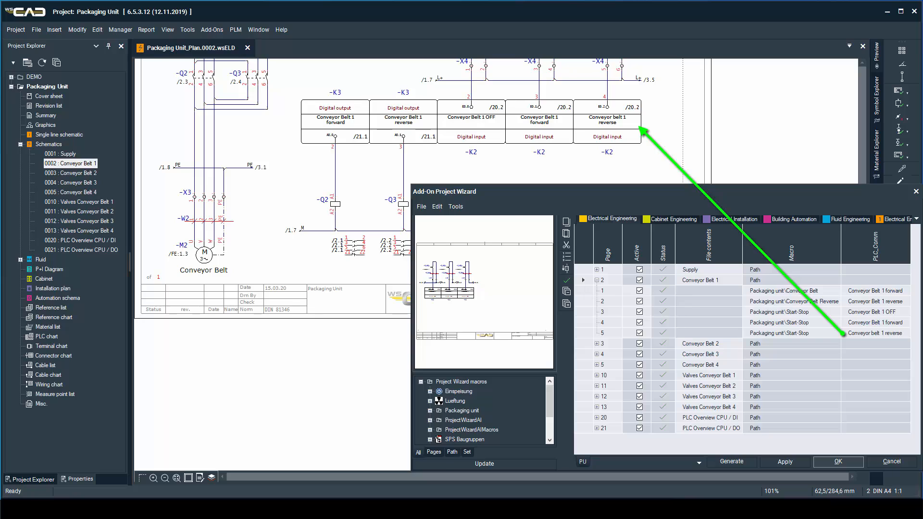
Save the Project Wizard configuration to the Desktop as the XML file PrjWiz.xml
click(422, 206)
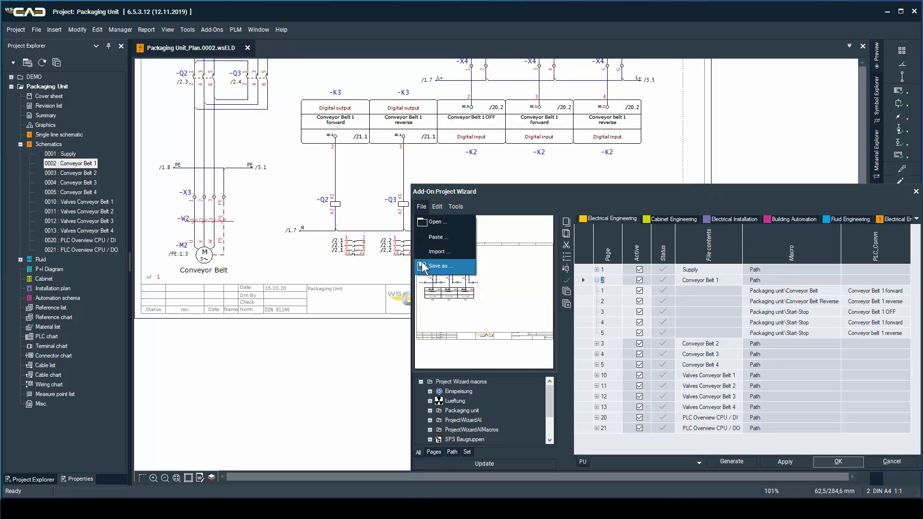
click(439, 266)
click(513, 385)
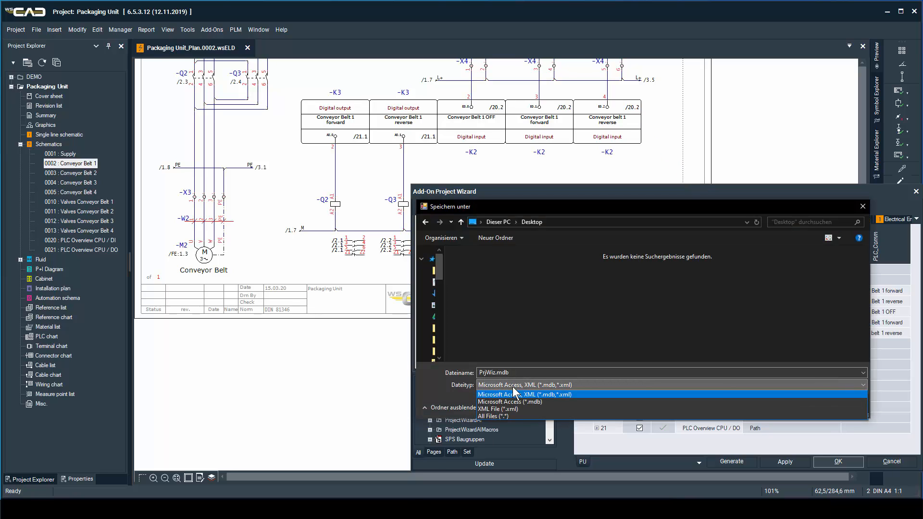
click(521, 412)
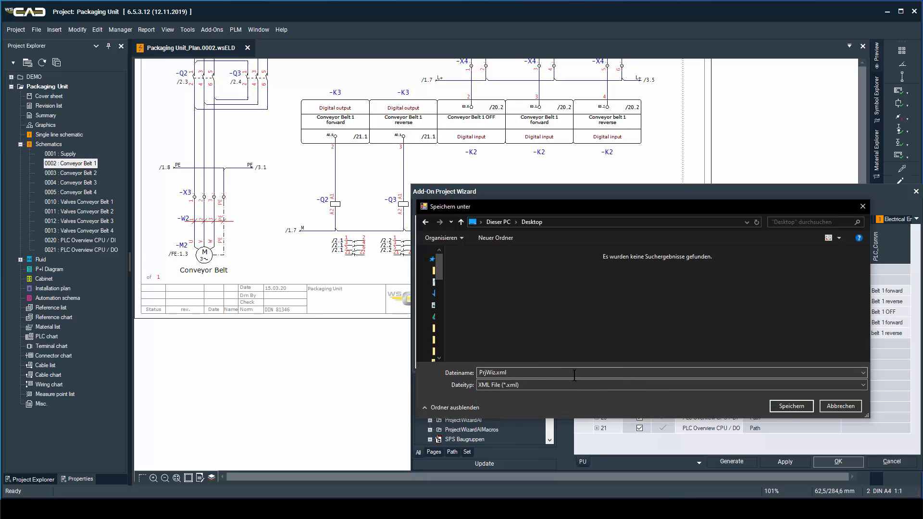
click(787, 407)
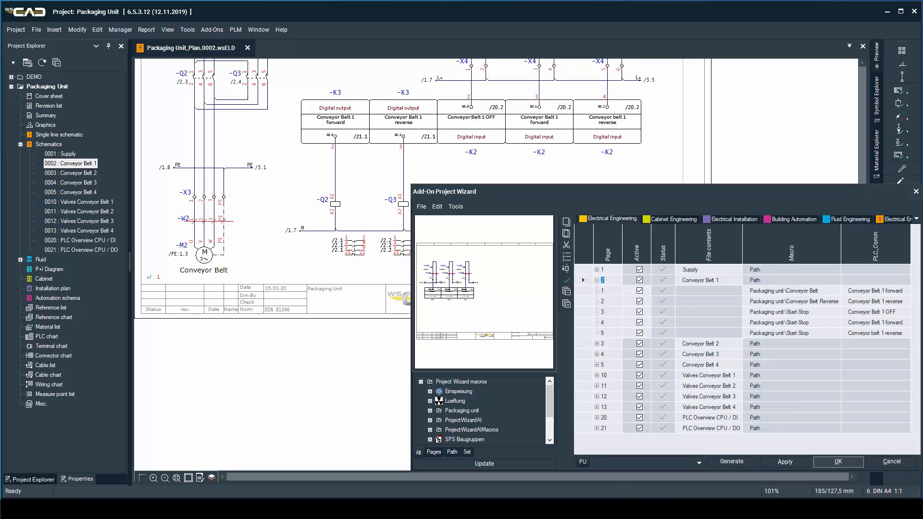
Switch to PrjWiz.xml in Notepad++ and replace the PLC_Comm value of page 2's first Conveyor Belt macro with "Hey, look at me!"
key(alt+Tab)
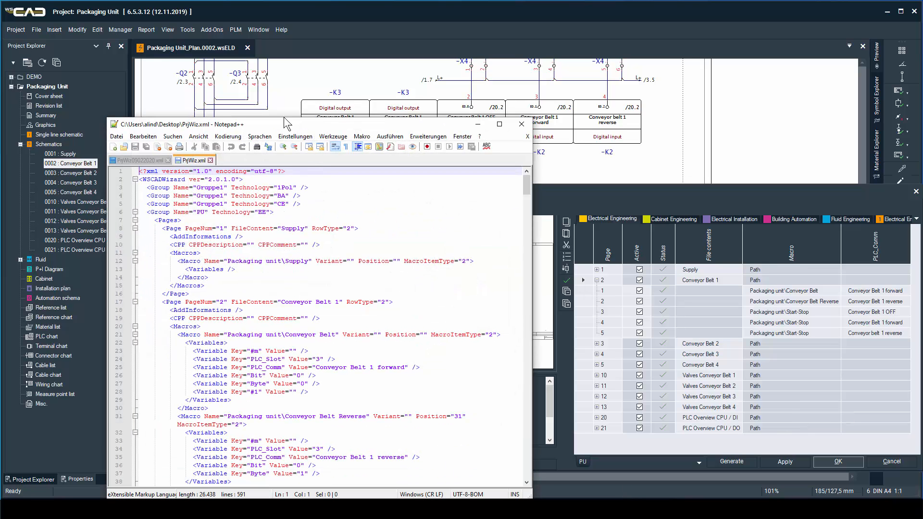
drag(284, 122, 197, 71)
drag(590, 194, 555, 96)
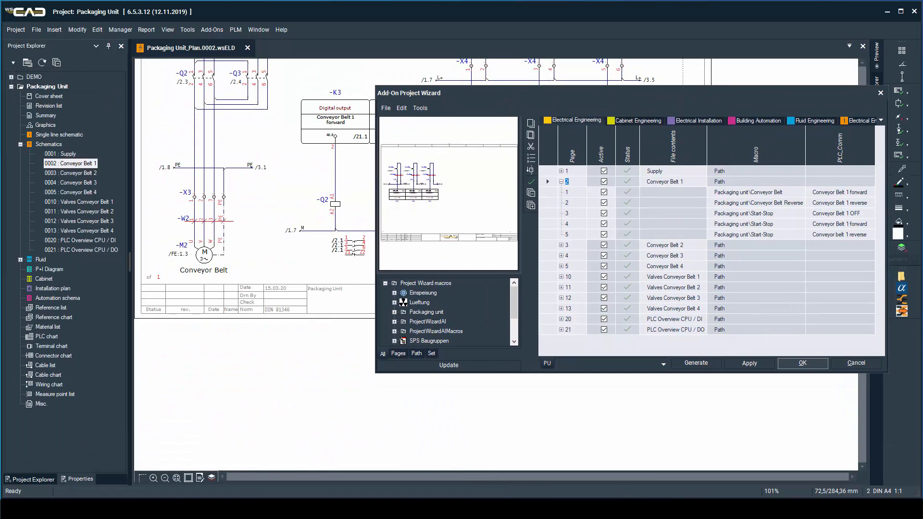
key(alt+Tab)
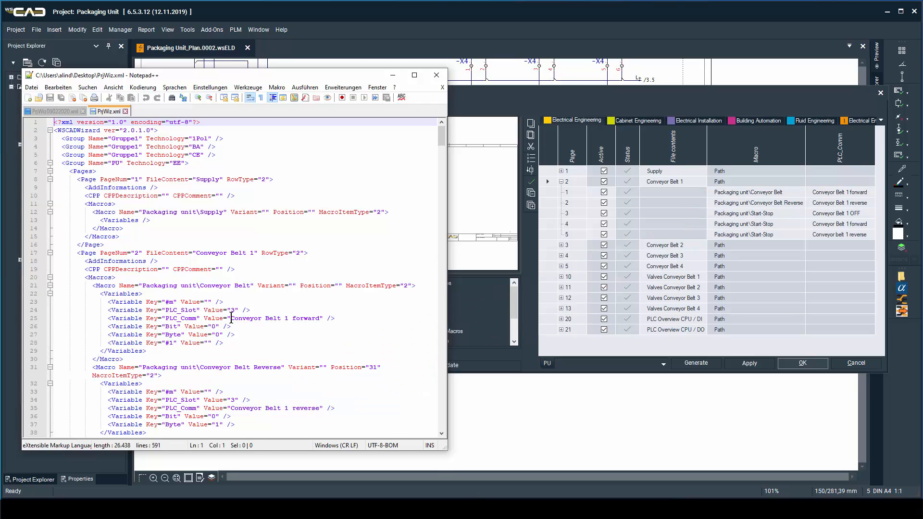
drag(231, 318, 321, 319)
text(Hey, look at me!)
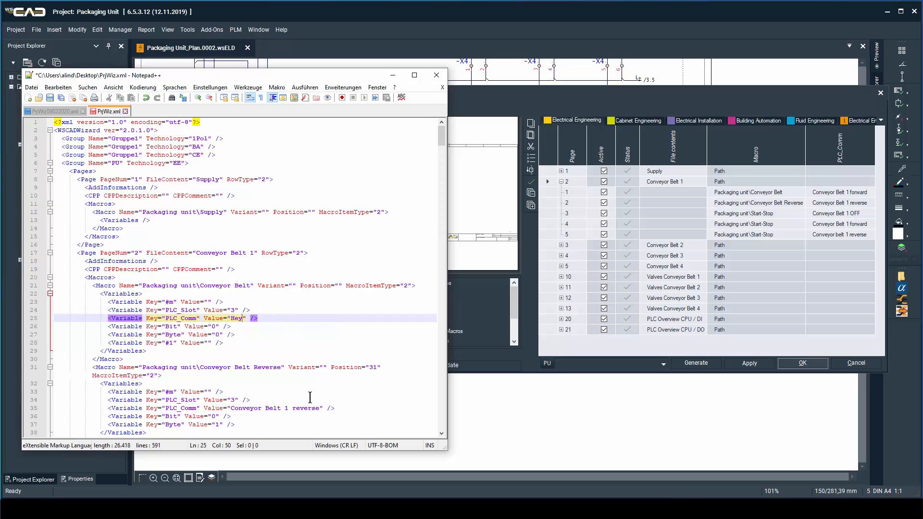
click(393, 75)
Import PrjWiz.xml into the Project Wizard with conflicts set to Overwrite, and expand page 2, Conveyor Belt 1
click(386, 108)
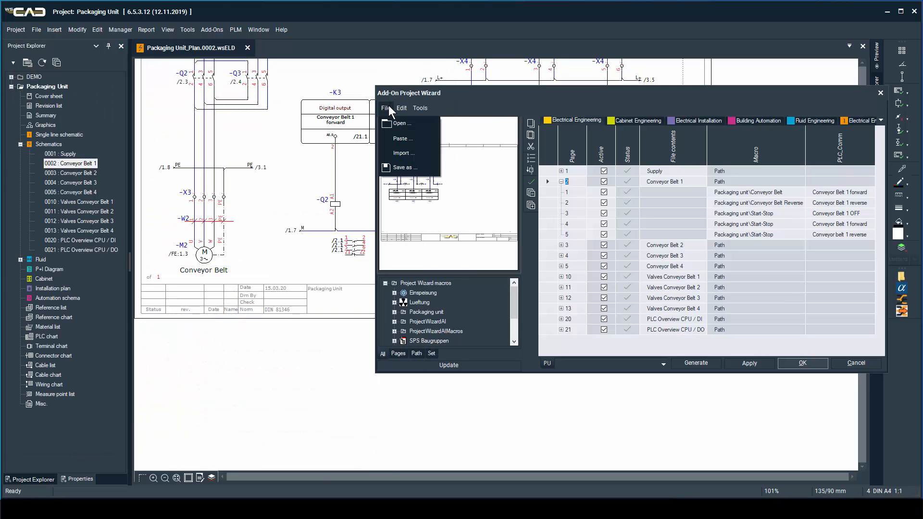
click(399, 150)
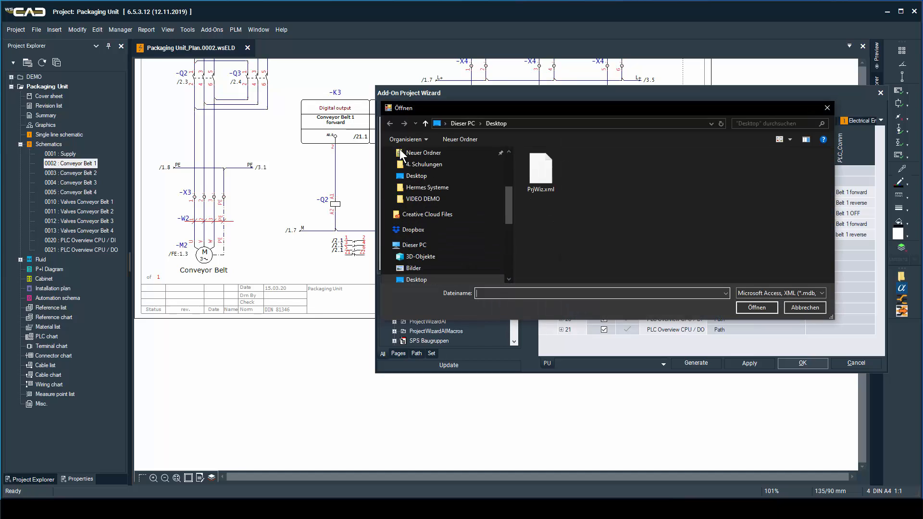
double_click(539, 165)
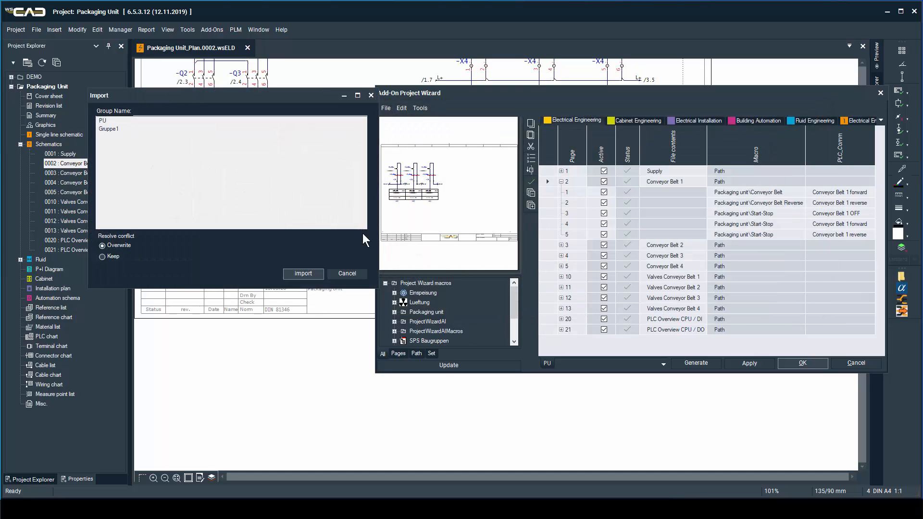
click(290, 273)
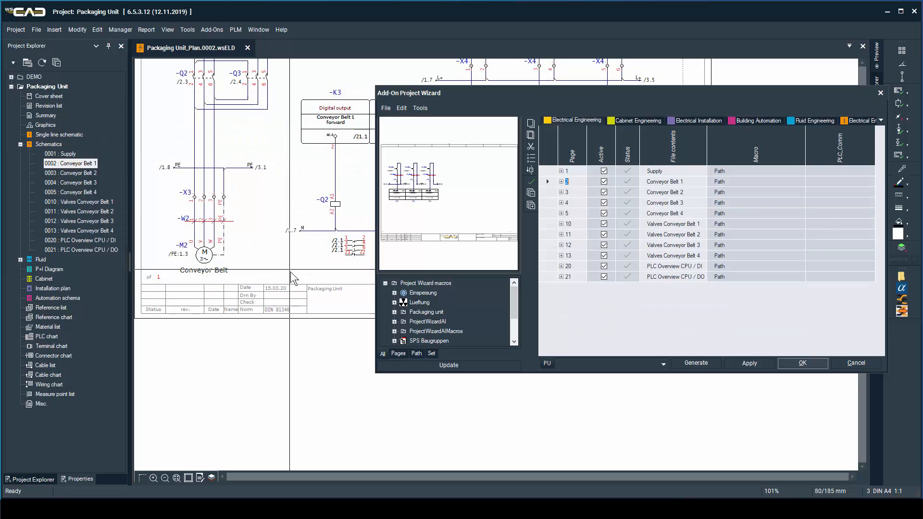
click(561, 182)
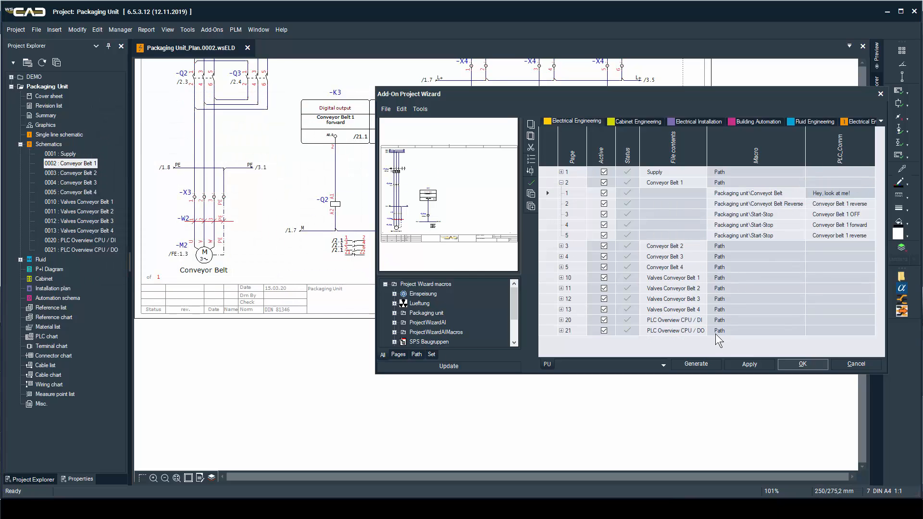
Generate the project from the wizard and open schematic page 0002, Conveyor Belt 1, at its K3 digital outputs
click(696, 364)
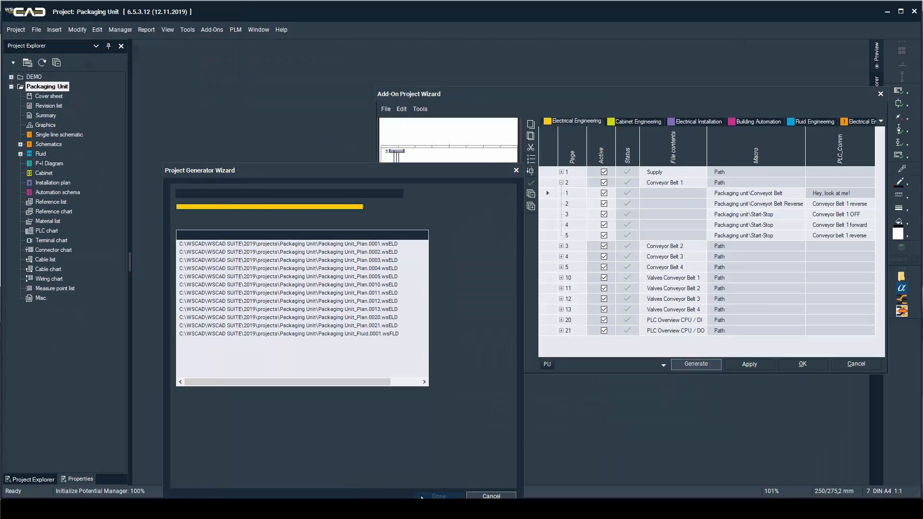
click(421, 497)
click(790, 363)
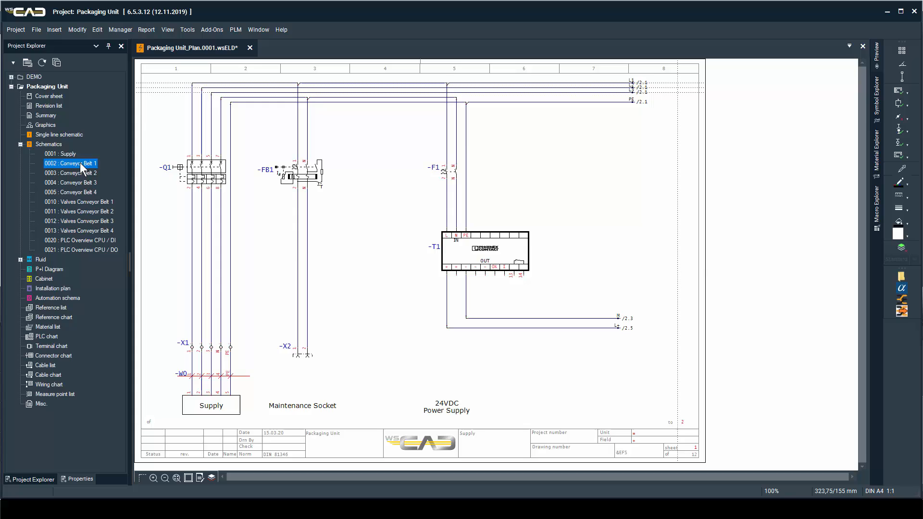
double_click(80, 163)
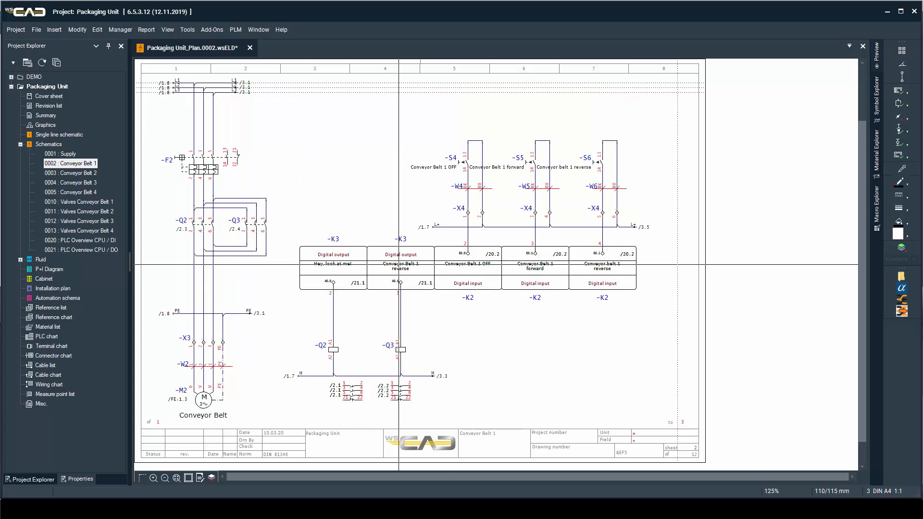
scroll(398, 302, up, 3)
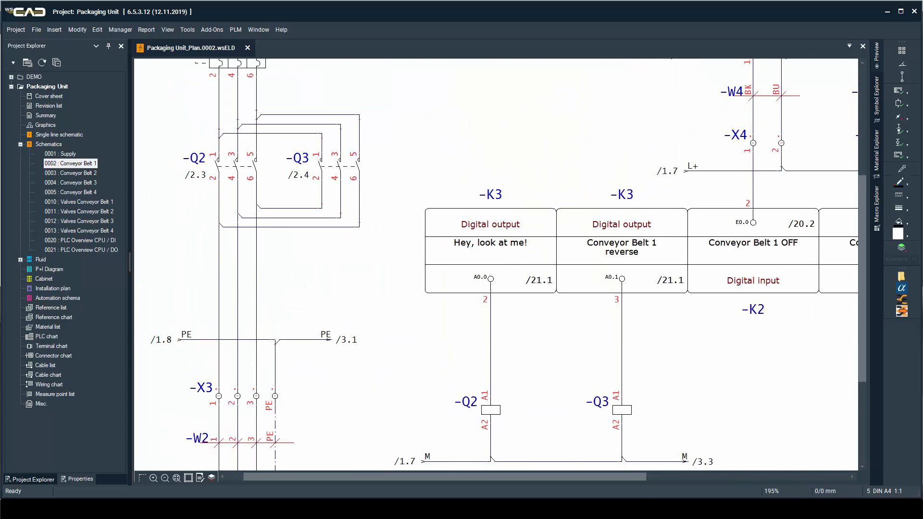
Switch to the Excel configurator workbook and set the project name to PackagingUnitPU and the number of conveyor belts to 4
key(alt+Tab)
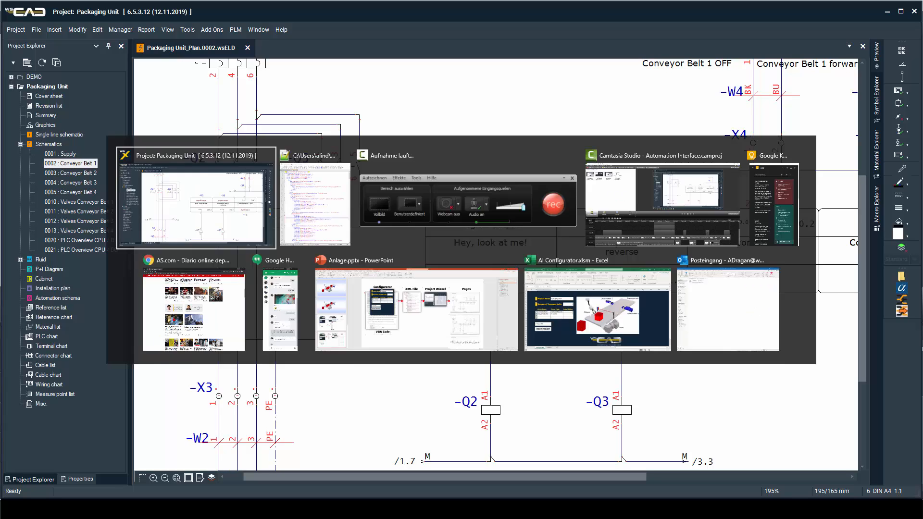
key(alt+Tab)
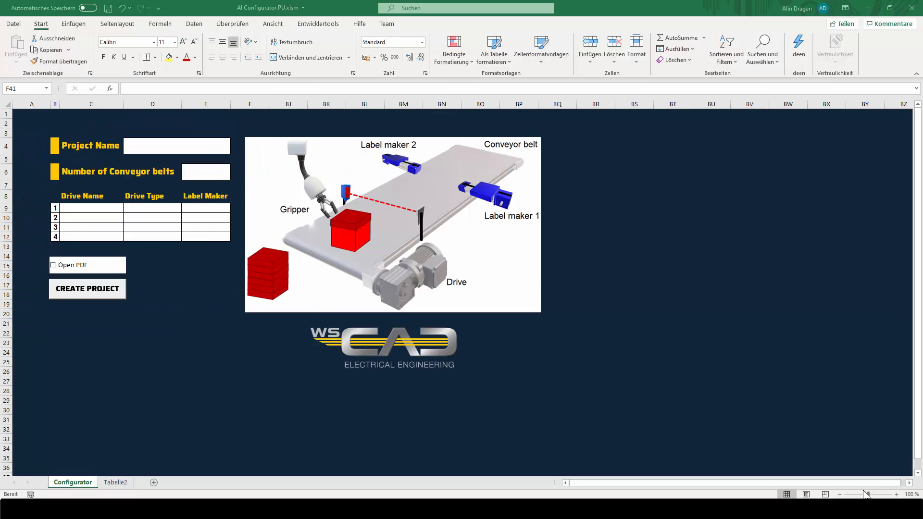
click(136, 147)
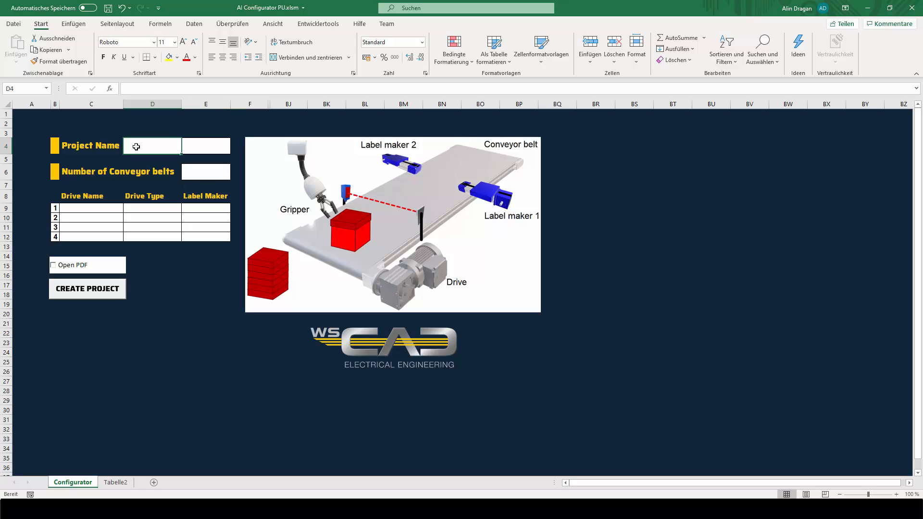
text(PackagingUnitPU)
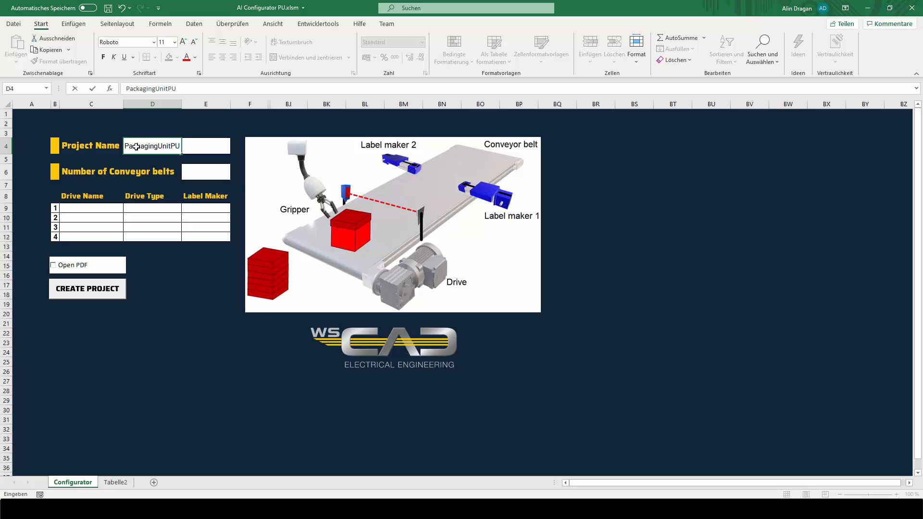
click(224, 172)
click(235, 175)
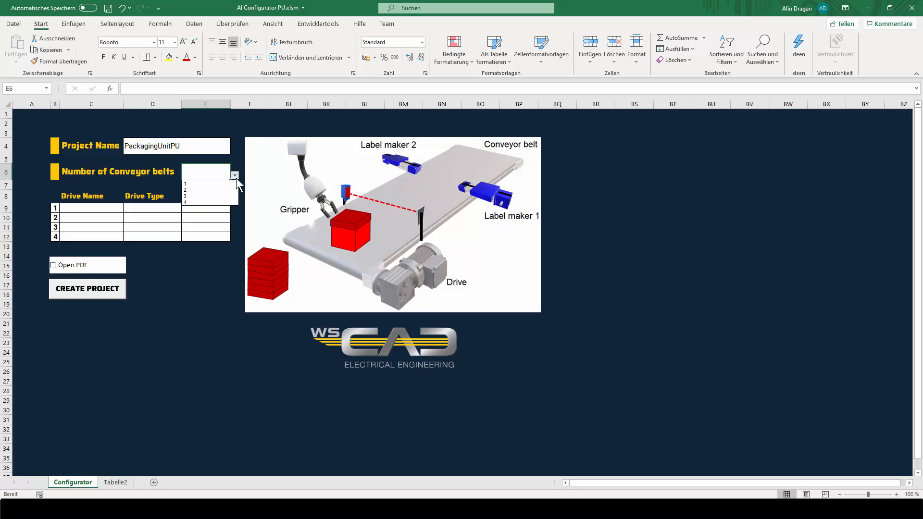
click(226, 203)
Set the drive types to Forward for Conveyor Belts 1, 3 and 4 and Forward/Reverse for Conveyor Belt 2
click(186, 207)
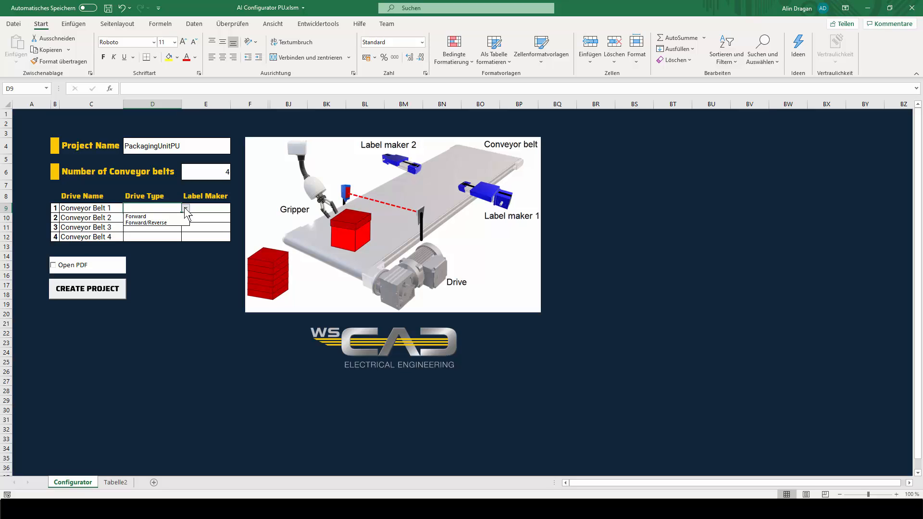
click(184, 216)
click(181, 218)
click(186, 217)
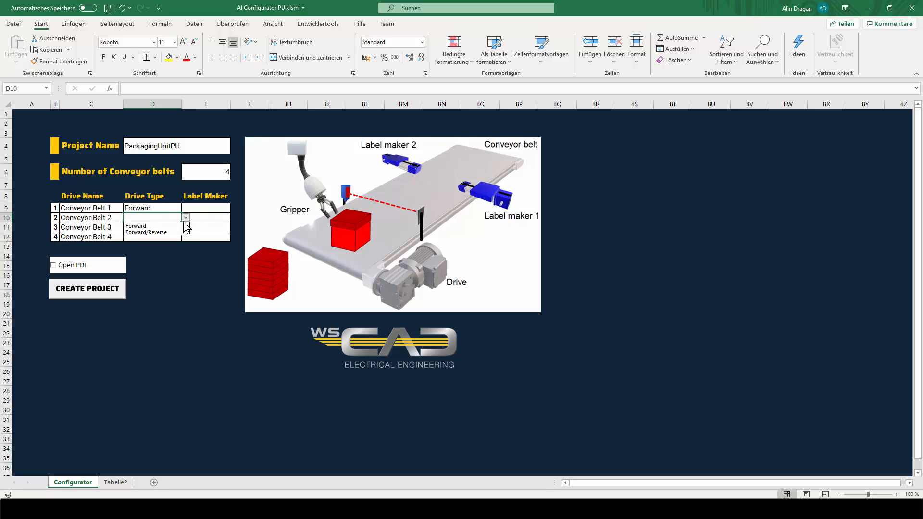
click(181, 233)
click(181, 227)
click(186, 227)
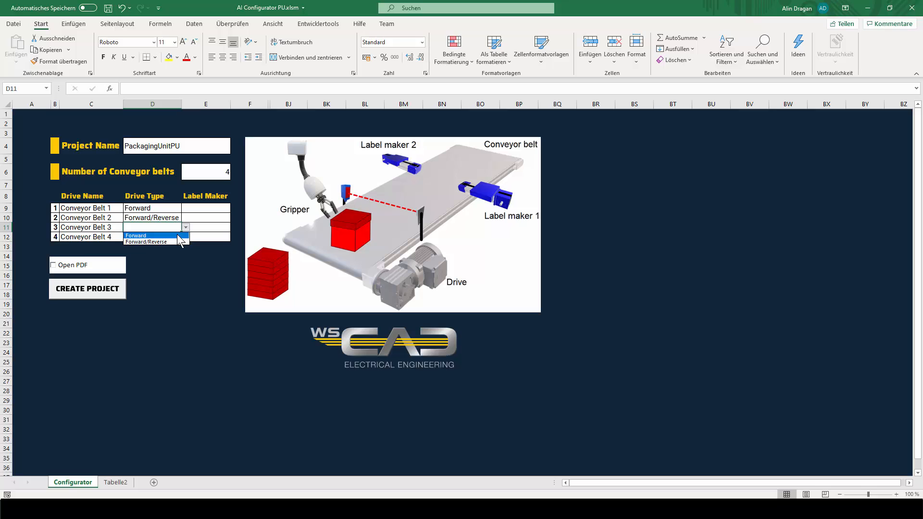
click(178, 236)
click(180, 236)
click(186, 237)
click(182, 245)
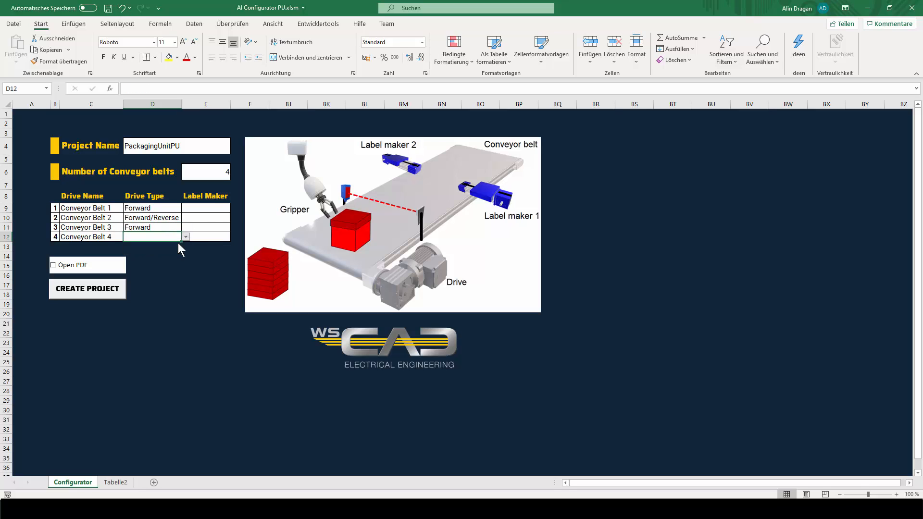
Set the label maker values to 1 for Conveyor Belts 1, 2 and 4 and 2 for Conveyor Belt 3
click(228, 205)
click(235, 208)
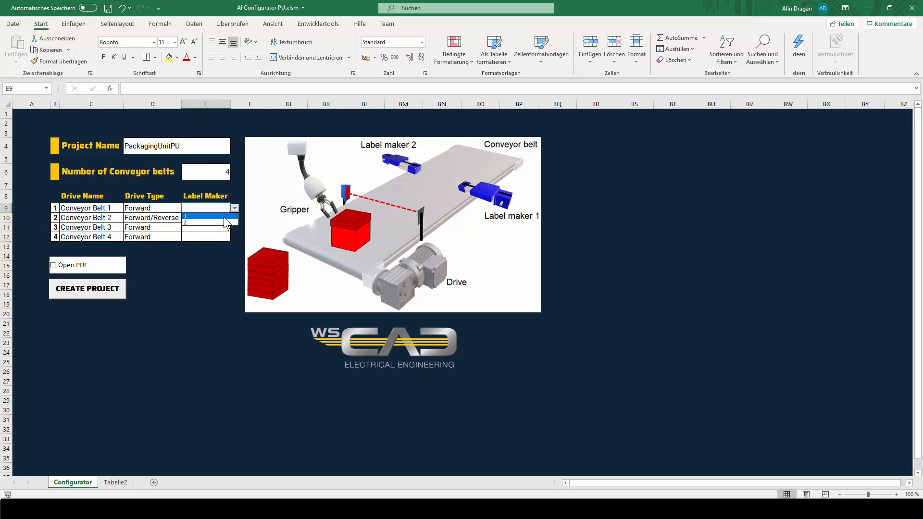
click(225, 217)
click(228, 217)
click(235, 218)
click(214, 226)
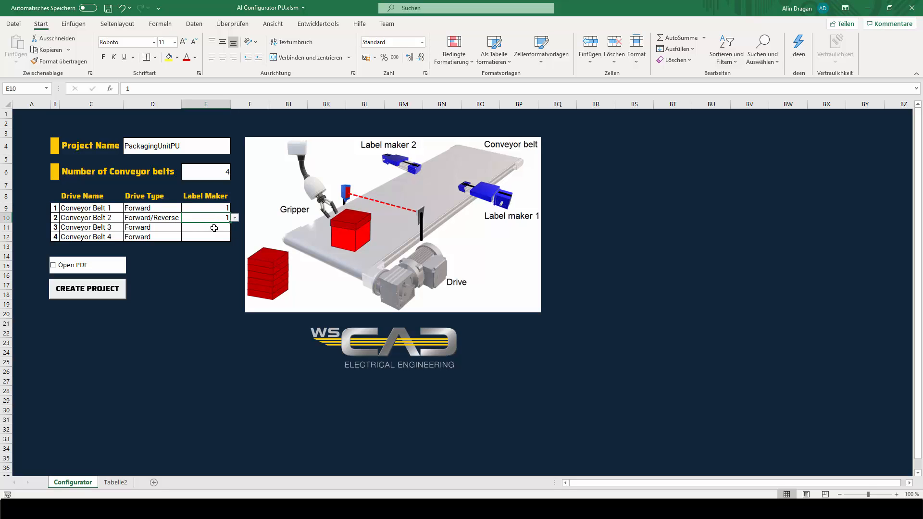
click(214, 228)
click(234, 227)
click(207, 243)
click(212, 236)
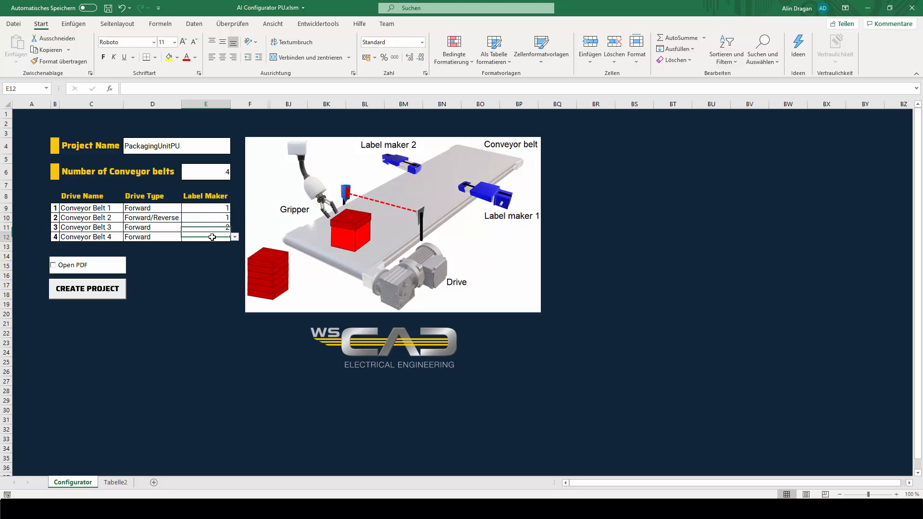
click(235, 237)
click(224, 246)
Create the project from the Excel configurator, and refresh the project list in WSCAD
click(890, 7)
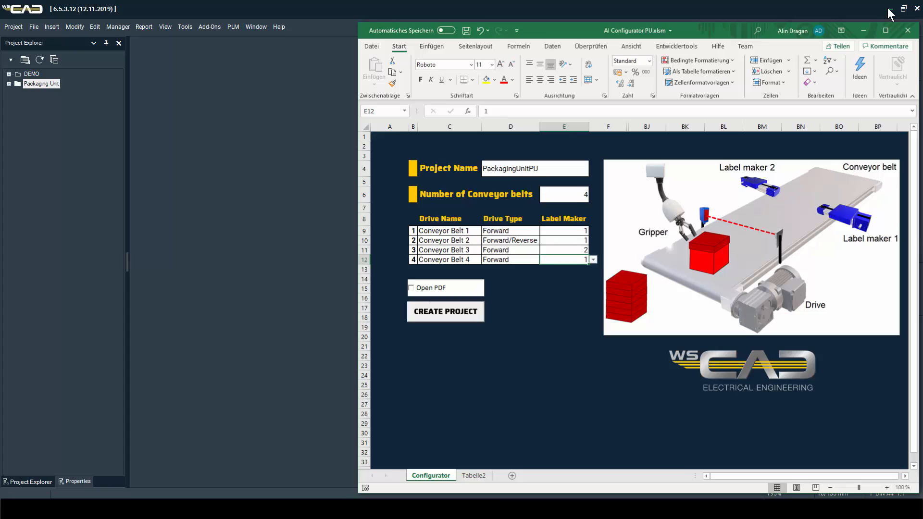
click(449, 315)
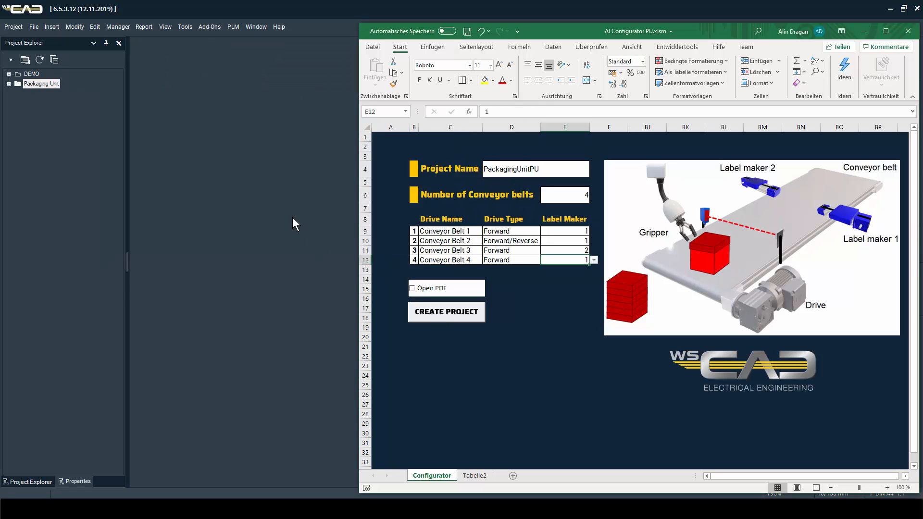
click(210, 148)
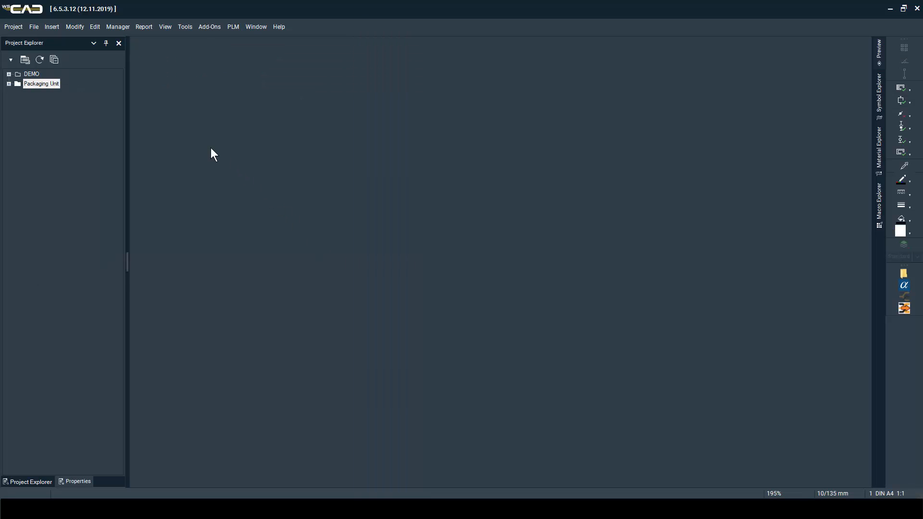
click(44, 60)
Open the PackagingUnitPU project and display its schematic page 0002, Conveyor Belt 1
click(25, 93)
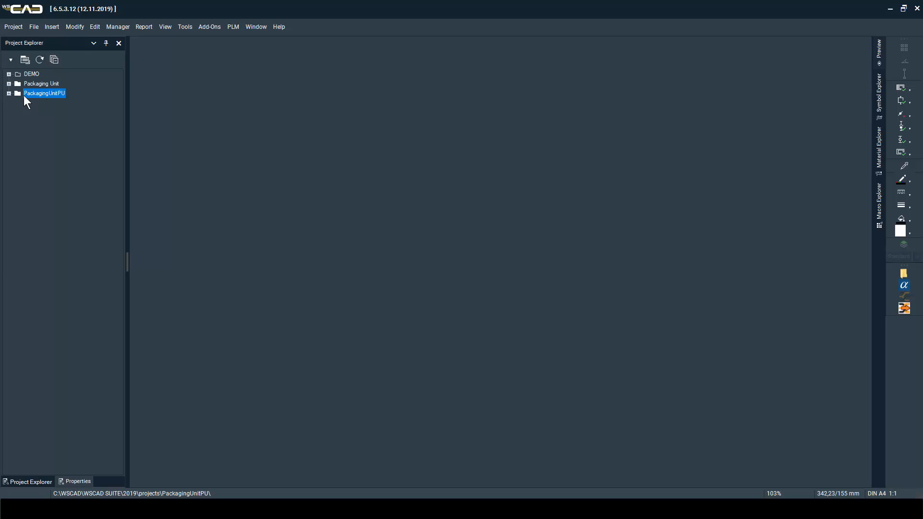
click(8, 93)
right_click(27, 94)
click(53, 115)
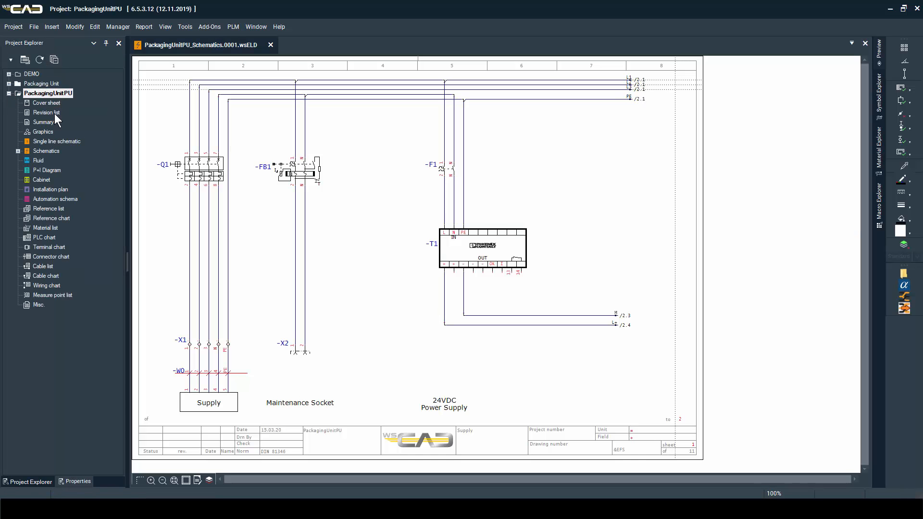
double_click(62, 172)
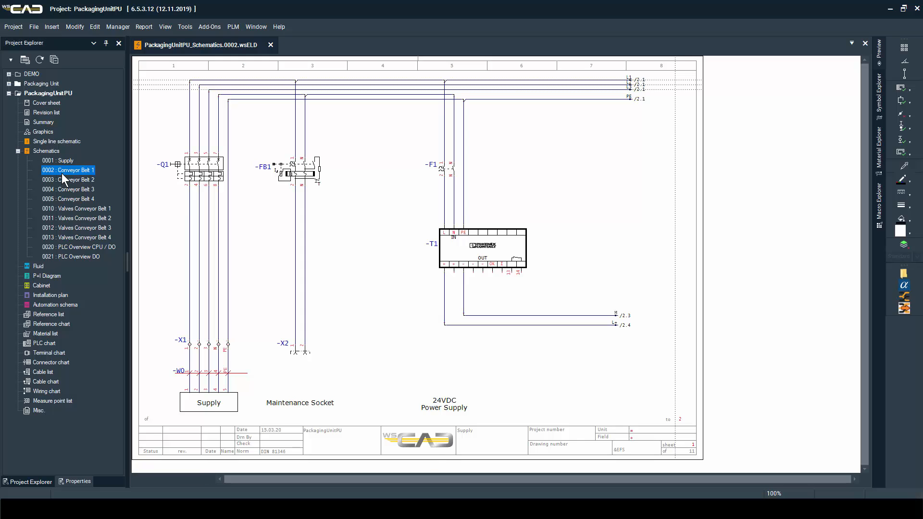
Page through the PackagingUnitPU schematics from Conveyor Belt 1 to page 0010, Valves Conveyor Belt 1
key(Page_Down)
key(Page_Down)
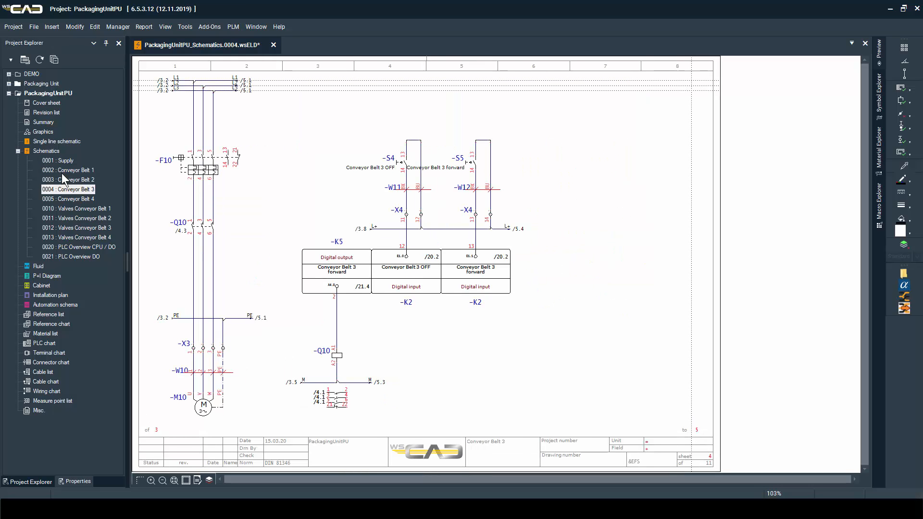
key(Page_Down)
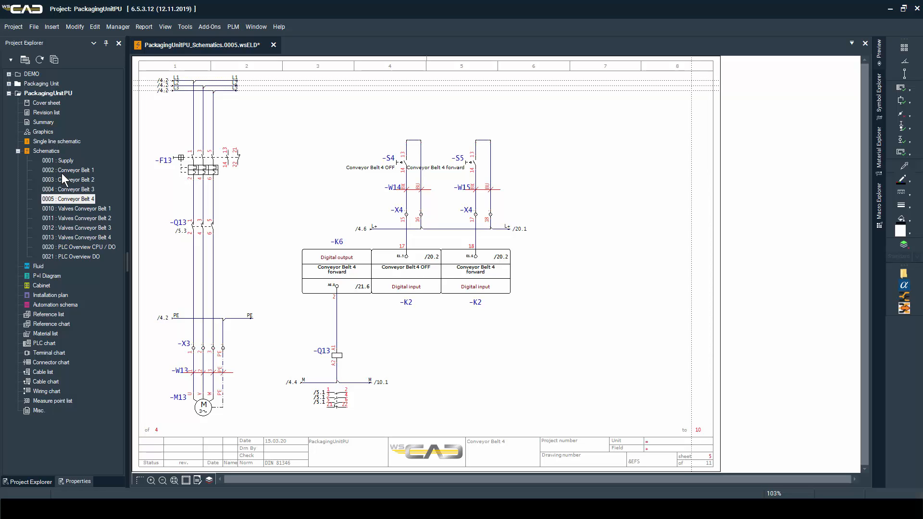
key(Page_Down)
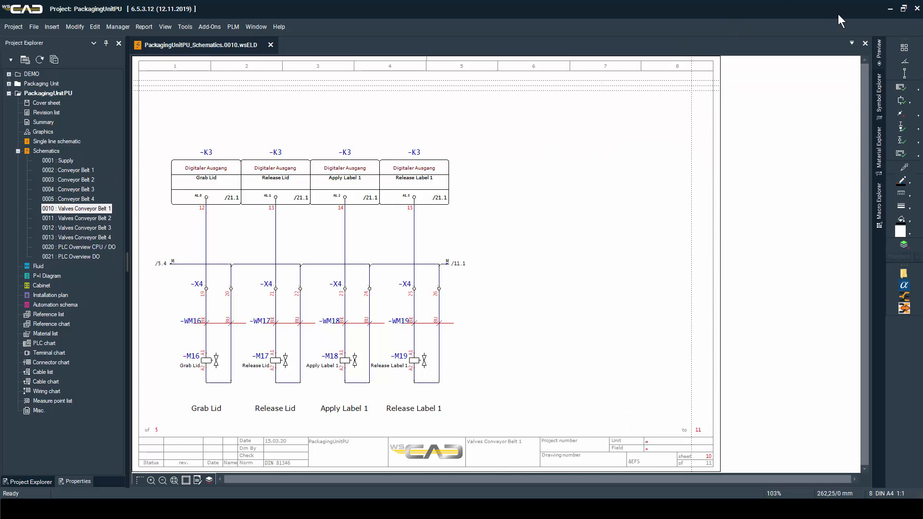
Close WSCAD and change the project name in the Excel configurator to PackagingUnitPU2
click(917, 9)
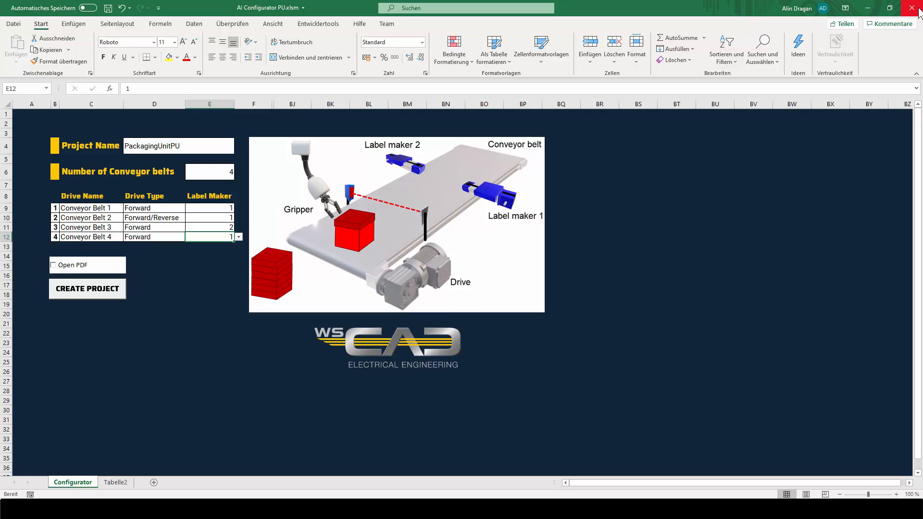
click(227, 149)
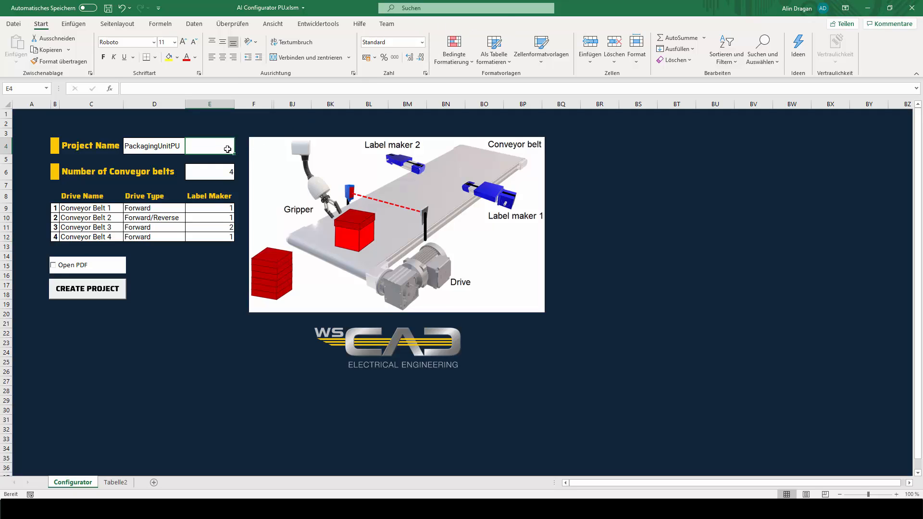
double_click(182, 146)
text(2)
Set the number of conveyor belts to 2 and clear the drive type and label maker entries in rows 3 and 4
click(210, 172)
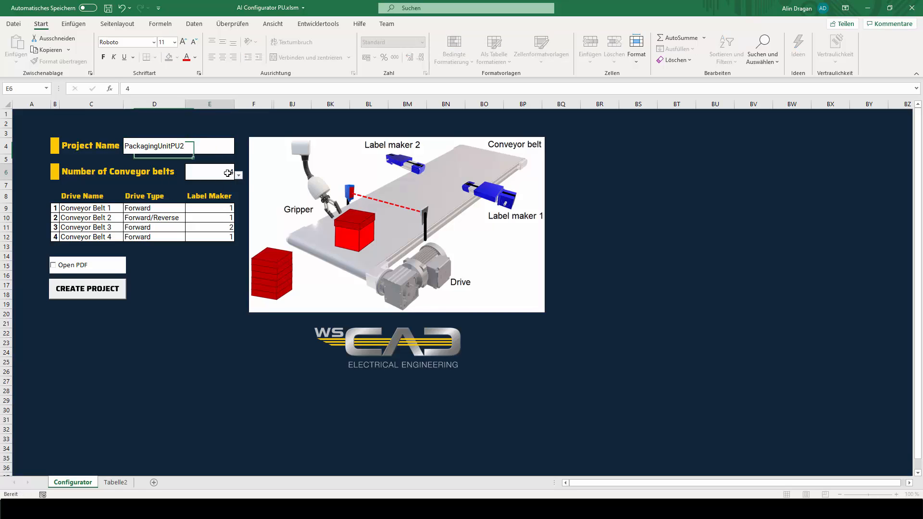
click(239, 175)
click(207, 190)
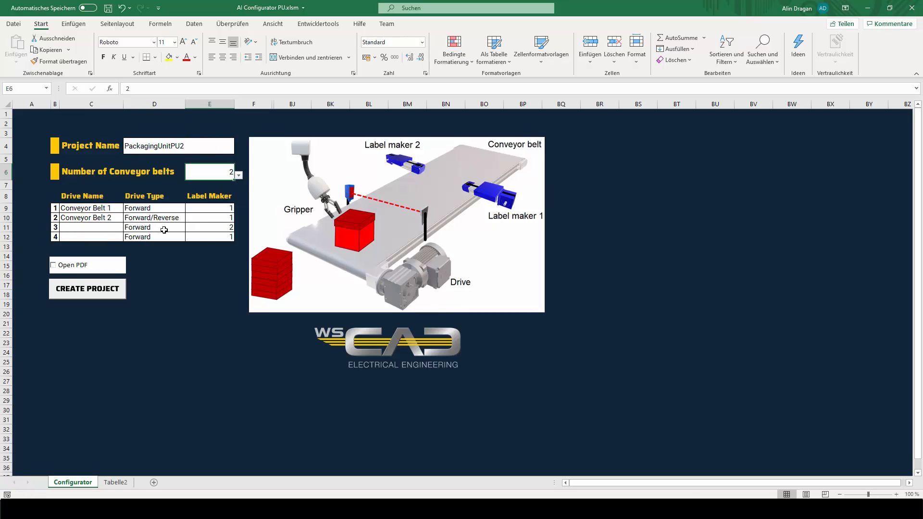
drag(166, 224, 210, 237)
key(Delete)
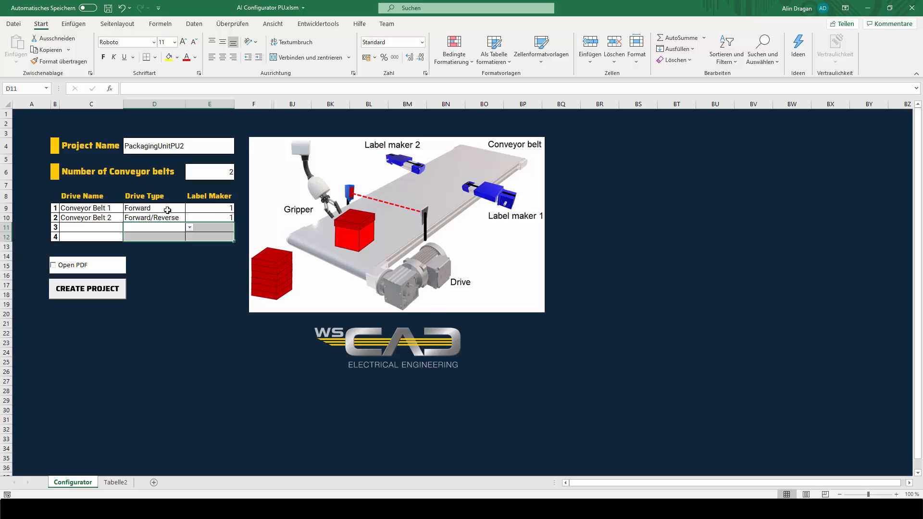
Set the label maker value to 2 for both Conveyor Belt 1 and Conveyor Belt 2
click(219, 208)
click(228, 218)
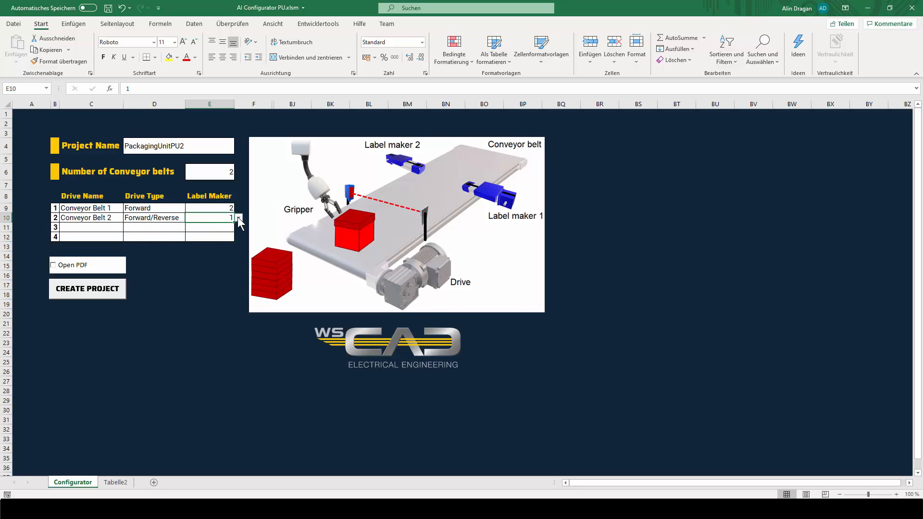
click(238, 218)
click(222, 234)
click(211, 259)
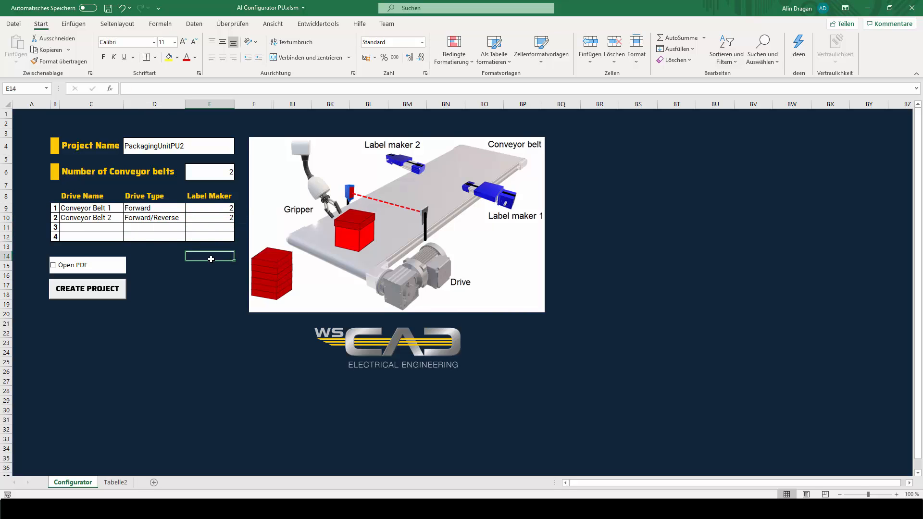
click(221, 218)
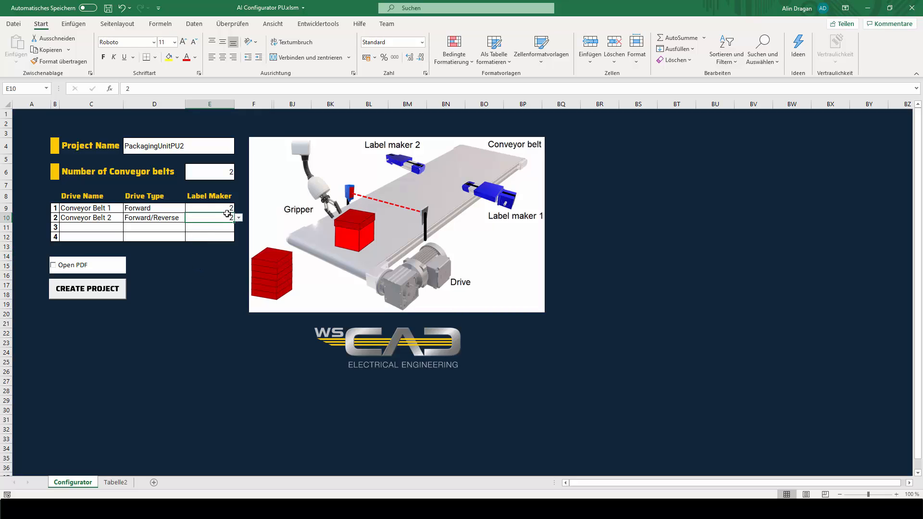
Enable the Open PDF option and create the PackagingUnitPU2 project from the configurator
click(54, 267)
click(72, 290)
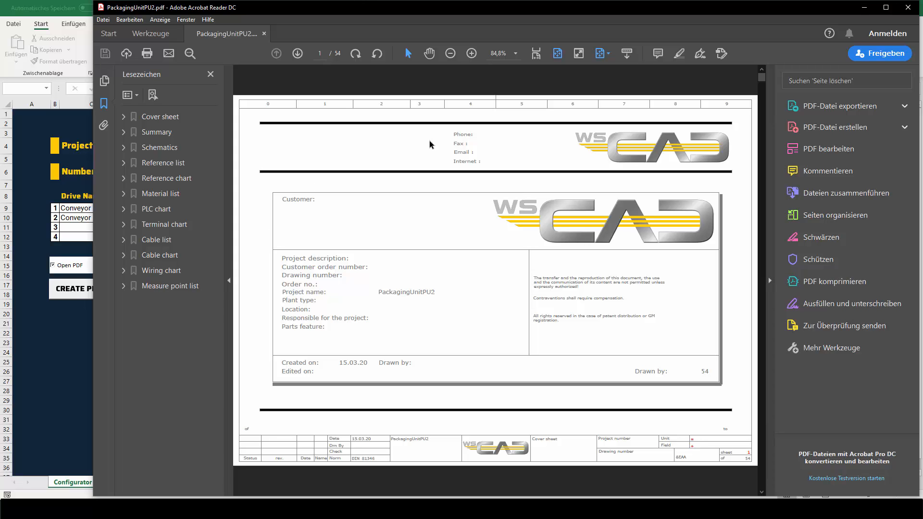
Maximize the generated PackagingUnitPU2 PDF and examine its contents list and the valve schematics for Conveyor Belts 1 and 2
click(886, 7)
scroll(542, 192, down, 5)
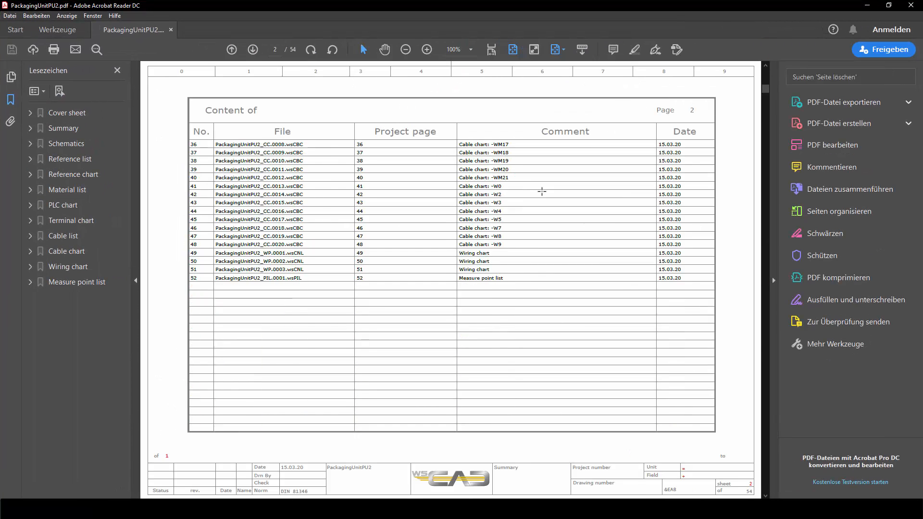
scroll(542, 191, down, 1)
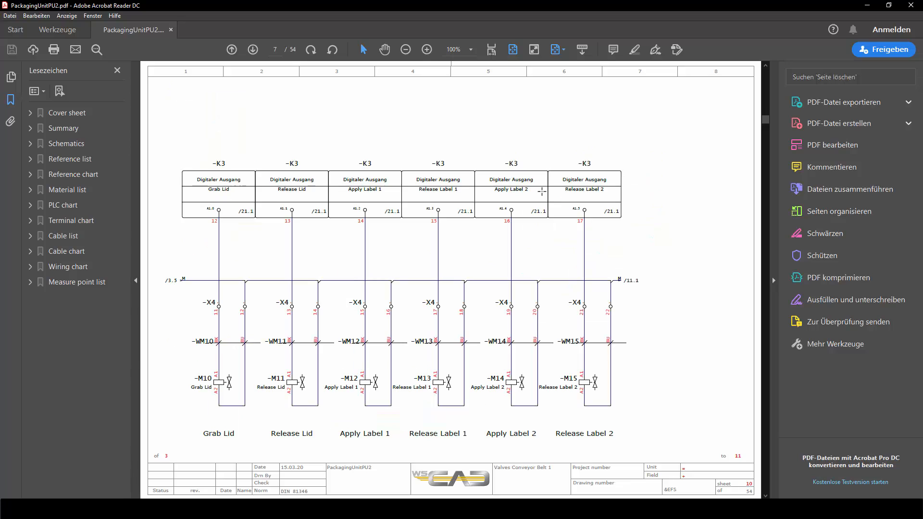
scroll(542, 191, down, 1)
scroll(542, 191, up, 3)
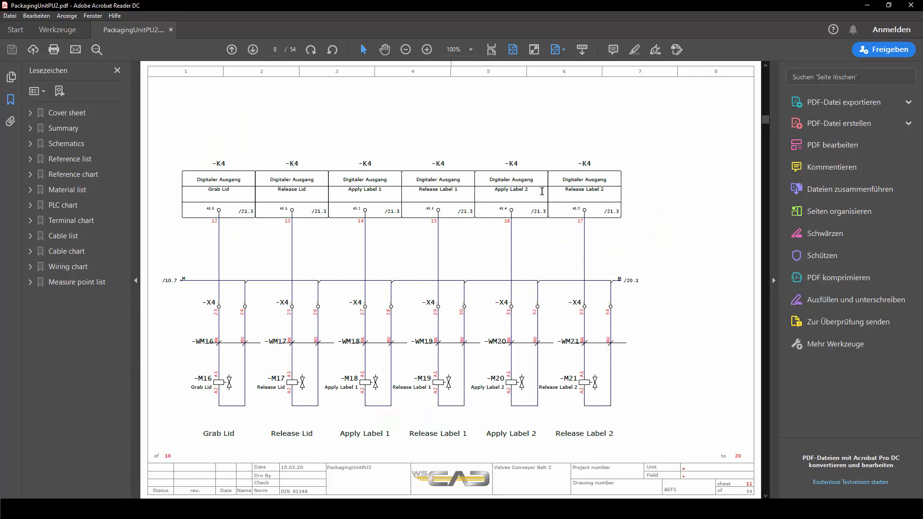